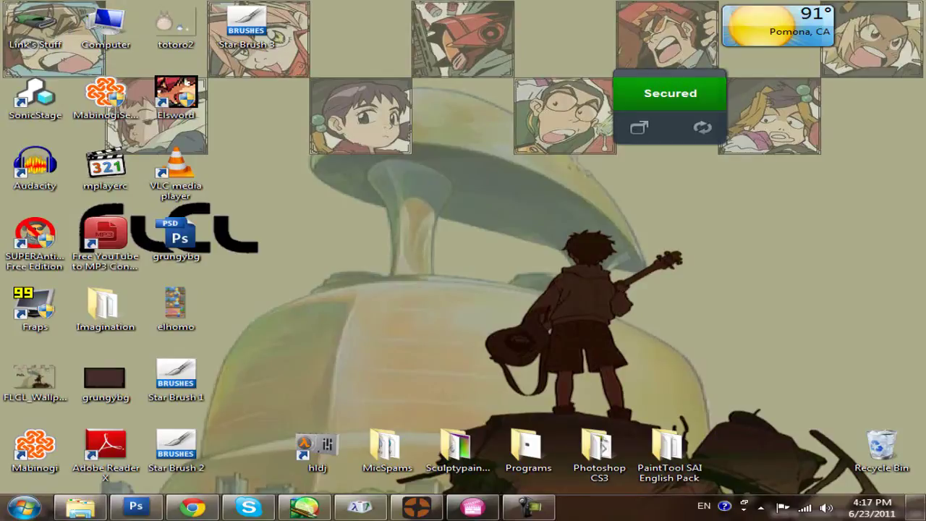
Open the Star folder inside Link's Stuff > Designs > Brushes.
double_click(34, 29)
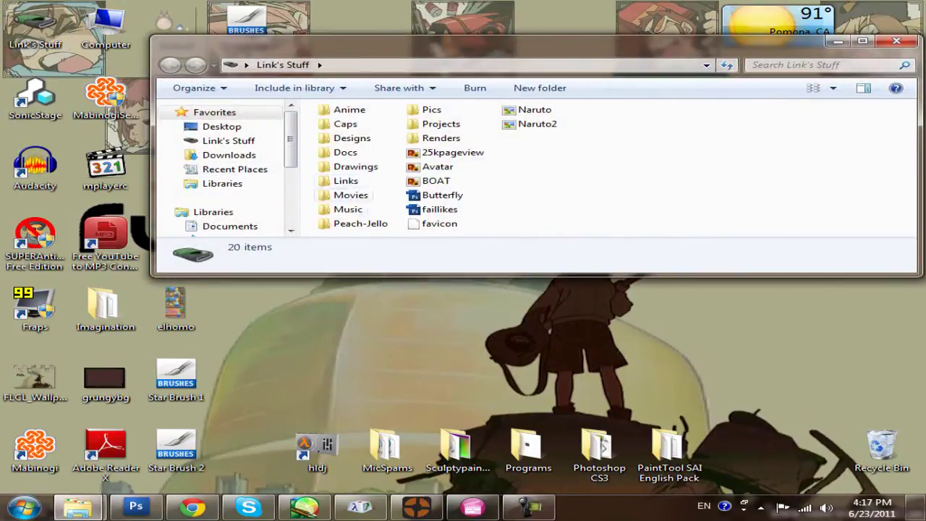
double_click(440, 123)
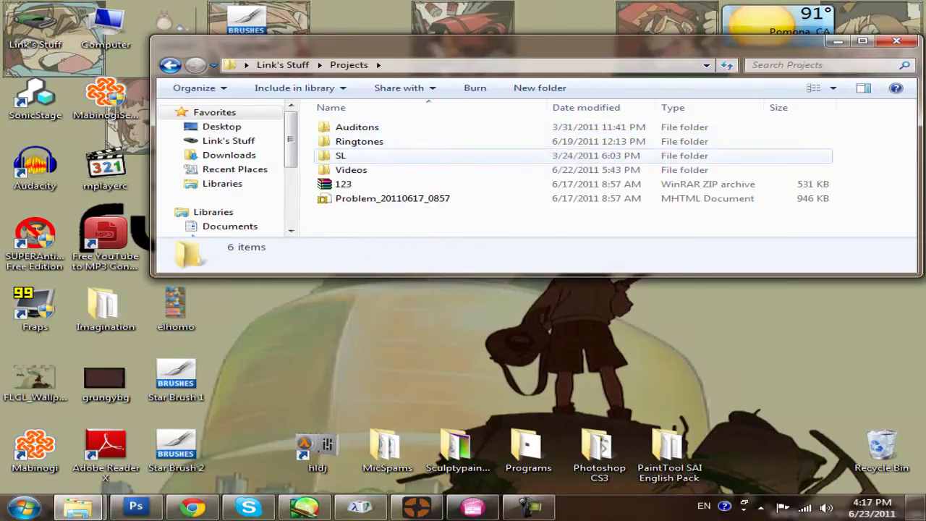
key(BackSpace)
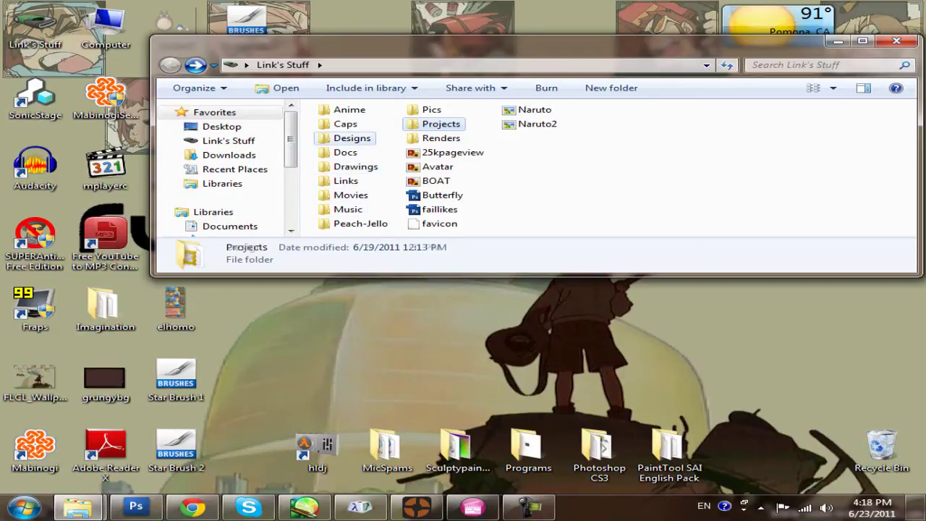
double_click(352, 138)
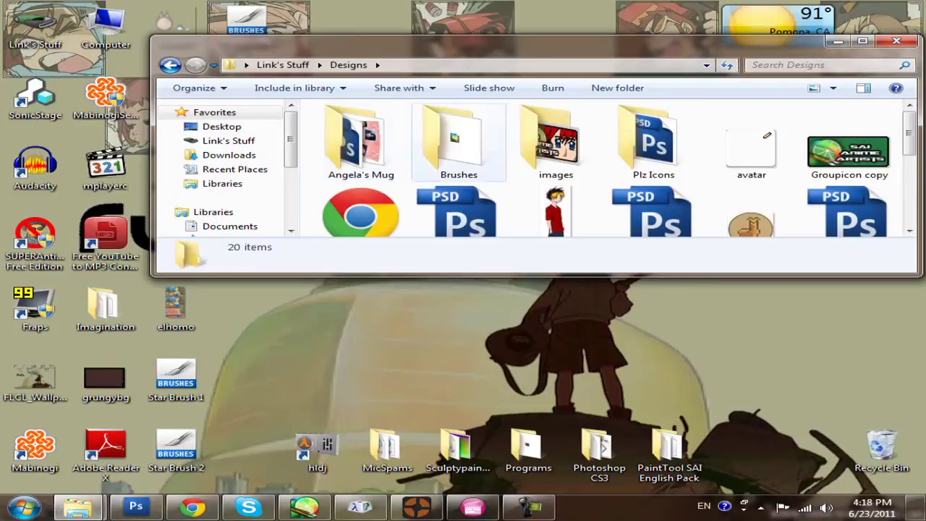
double_click(458, 141)
double_click(360, 141)
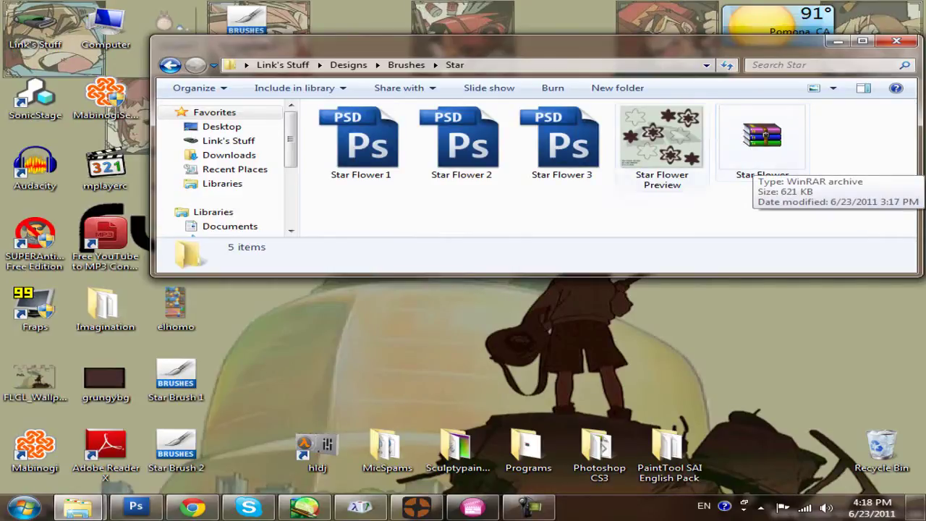
Select the Star Flower 1, 2 and 3 PSD files together with the Star Flower Preview image.
click(662, 145)
click(441, 210)
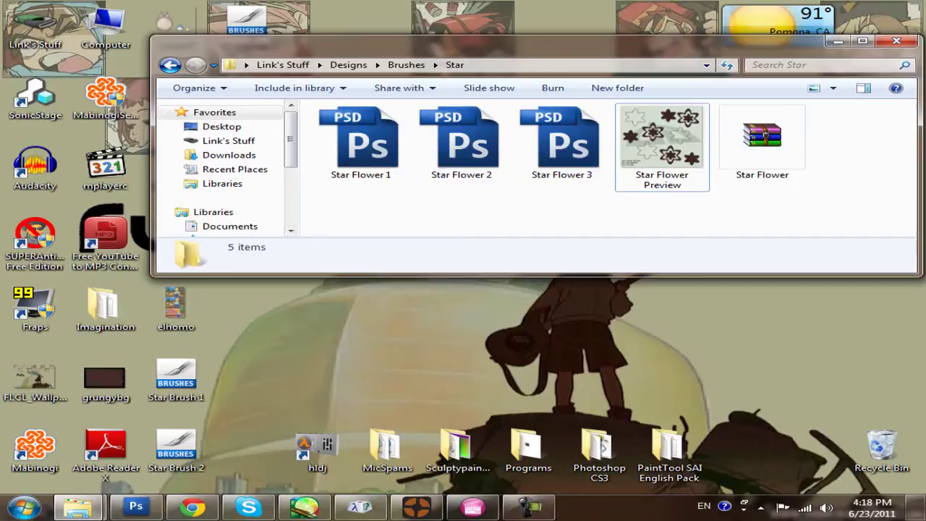
click(662, 144)
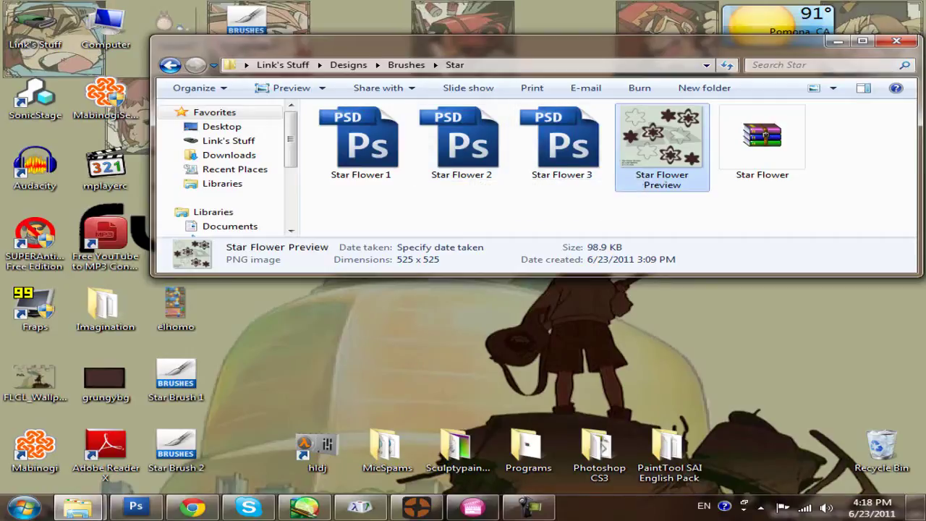
click(362, 145)
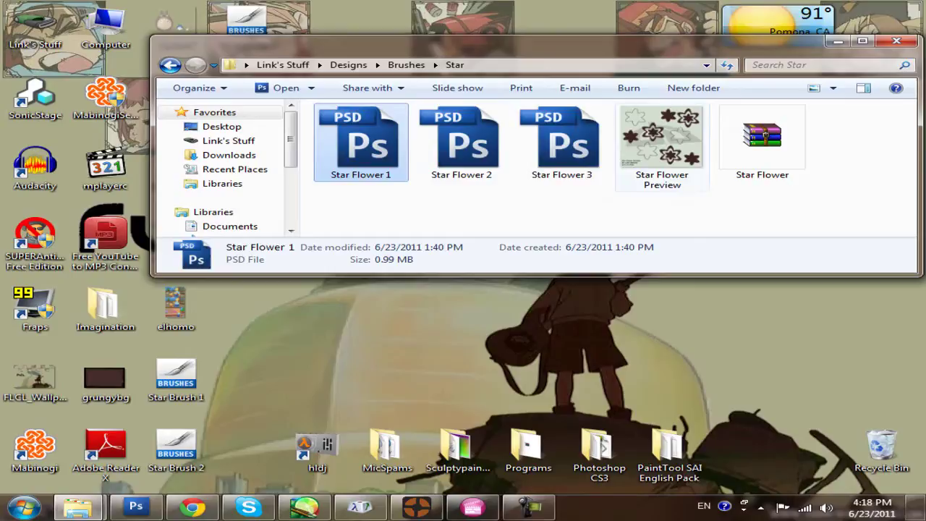
shift+click(661, 144)
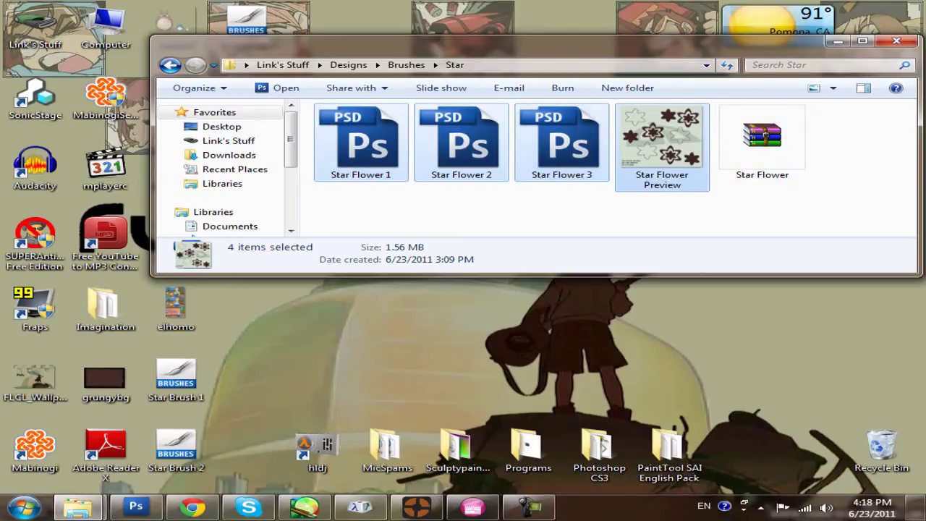
drag(609, 206, 456, 152)
click(361, 145)
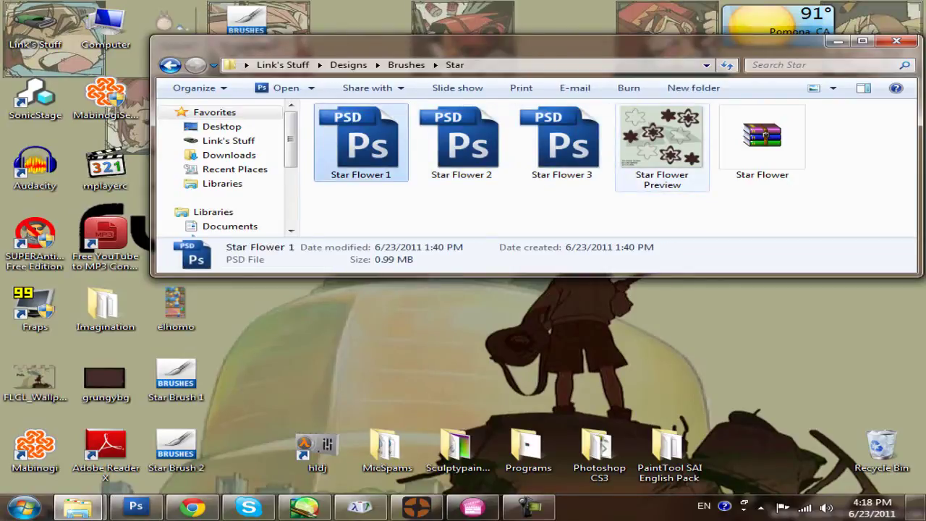
shift+click(662, 147)
click(663, 211)
drag(663, 211, 360, 124)
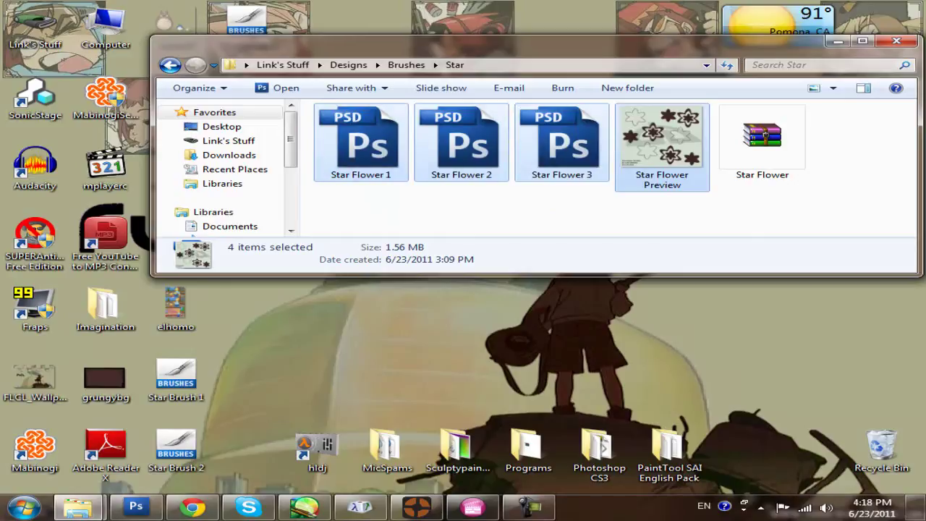
Start adding the four selected Star Flower files to a new archive with custom settings.
right_click(391, 130)
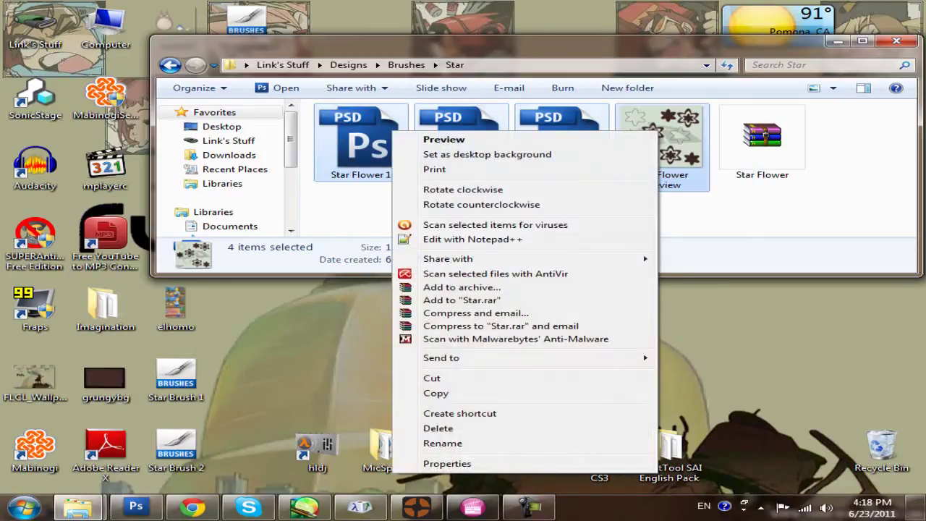
click(357, 208)
drag(357, 207, 686, 134)
right_click(580, 143)
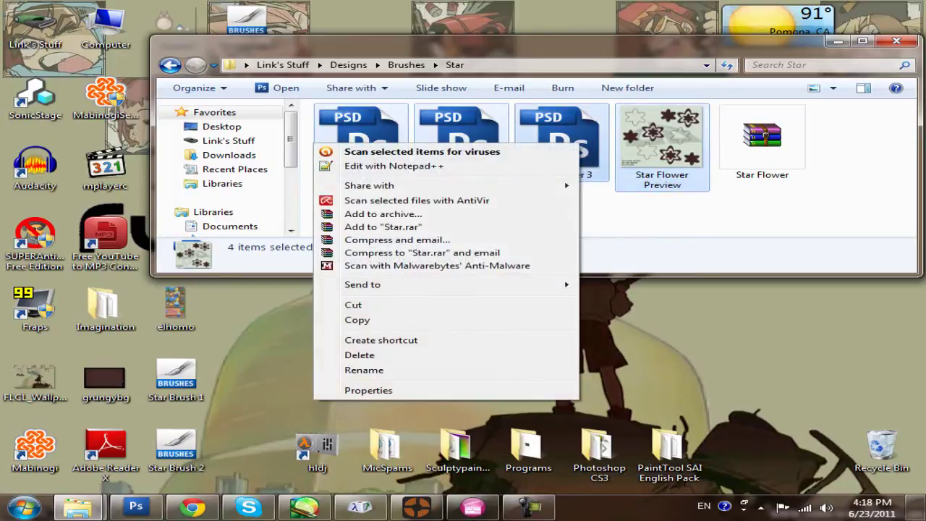
right_click(468, 128)
right_click(363, 110)
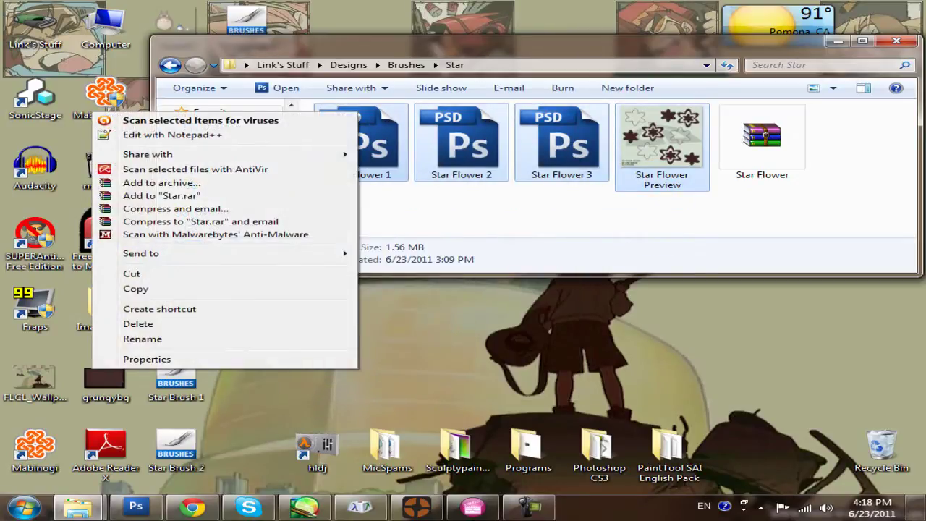
right_click(641, 123)
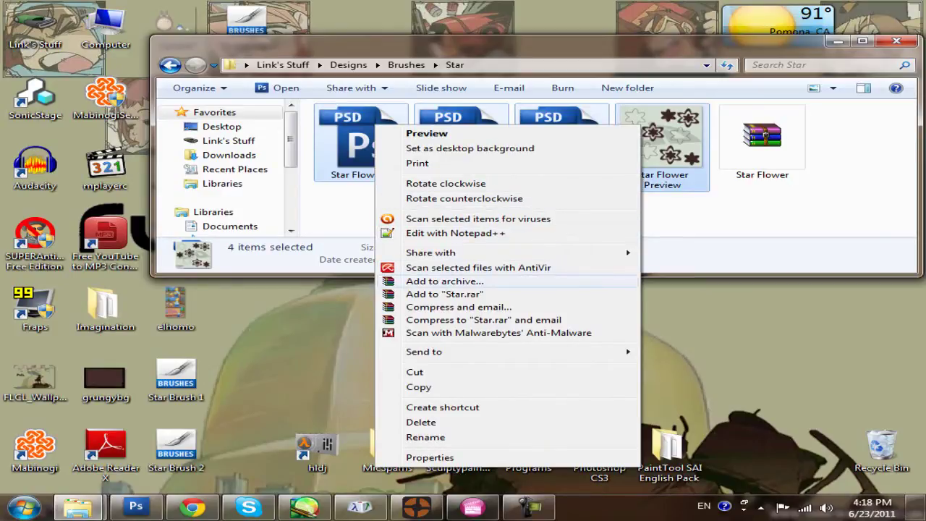
click(444, 281)
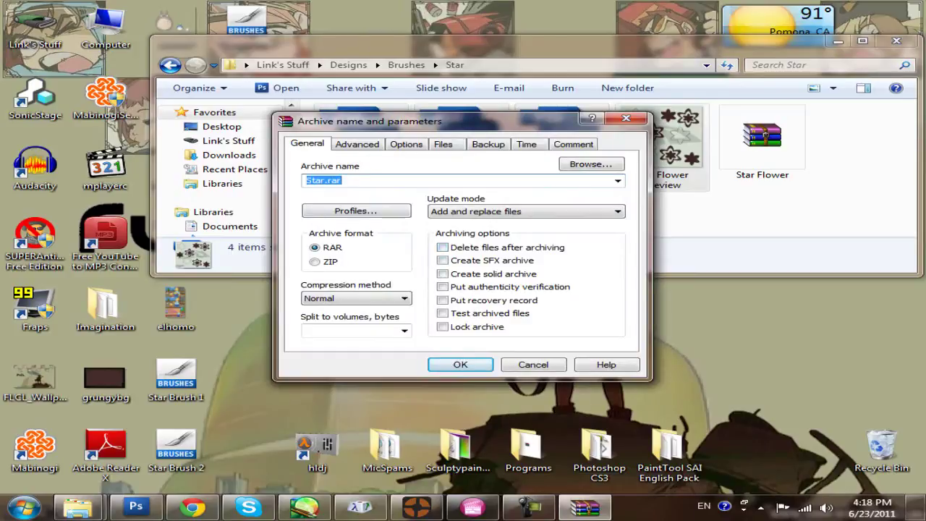
Browse for the archive's save location and keep the Star folder.
click(343, 180)
click(591, 164)
click(486, 379)
click(526, 161)
key(alt+Down)
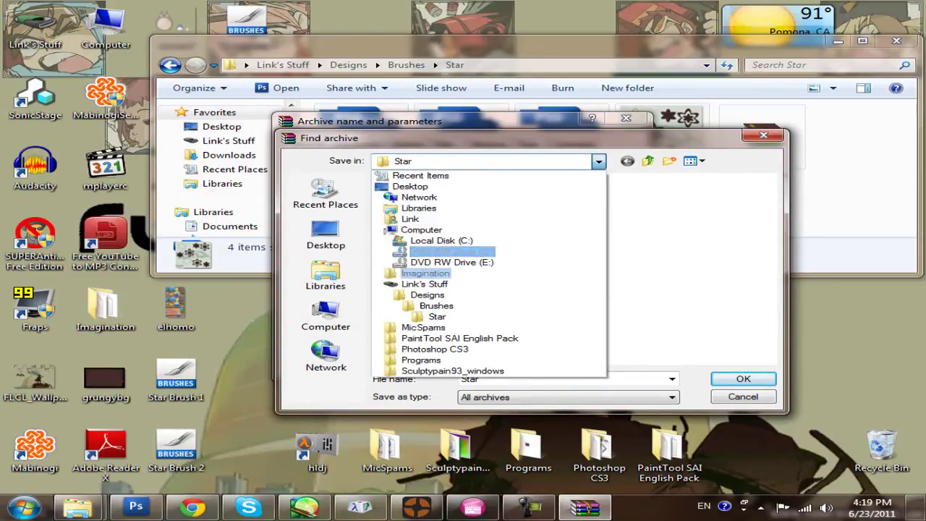
key(Return)
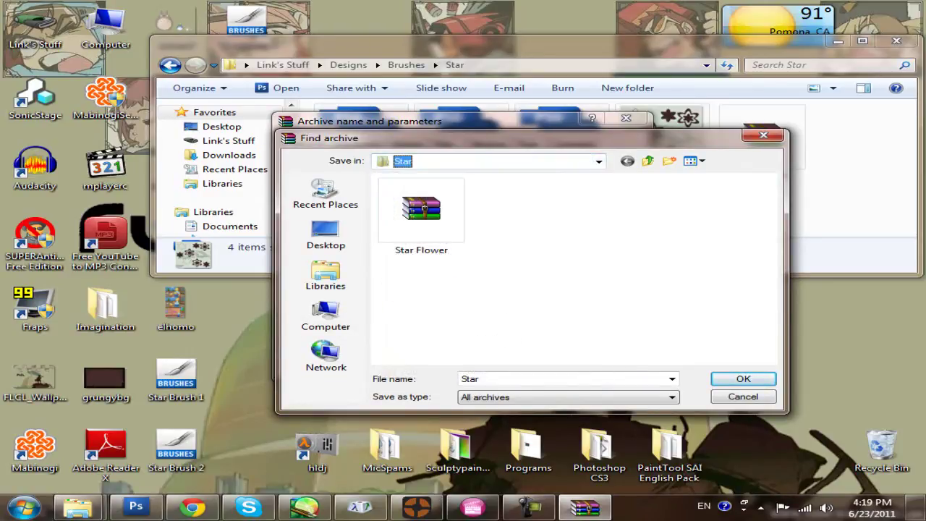
Name the archive StarFlowerBrushes, create it as a RAR file and select it in the Star folder.
click(507, 379)
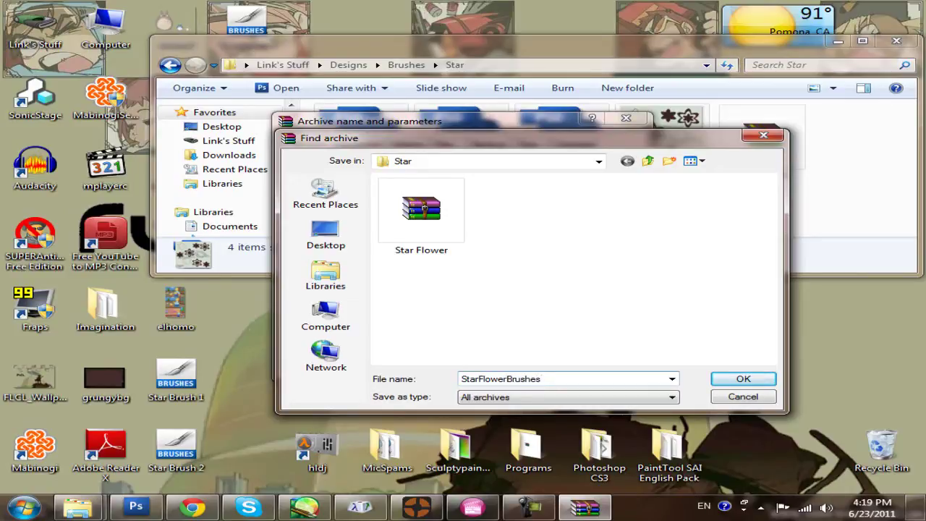
click(569, 397)
click(568, 397)
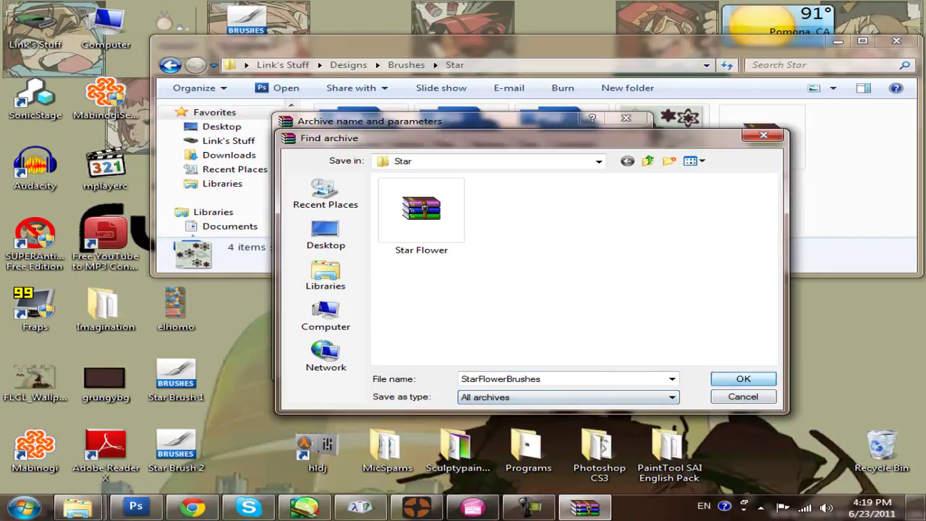
key(Return)
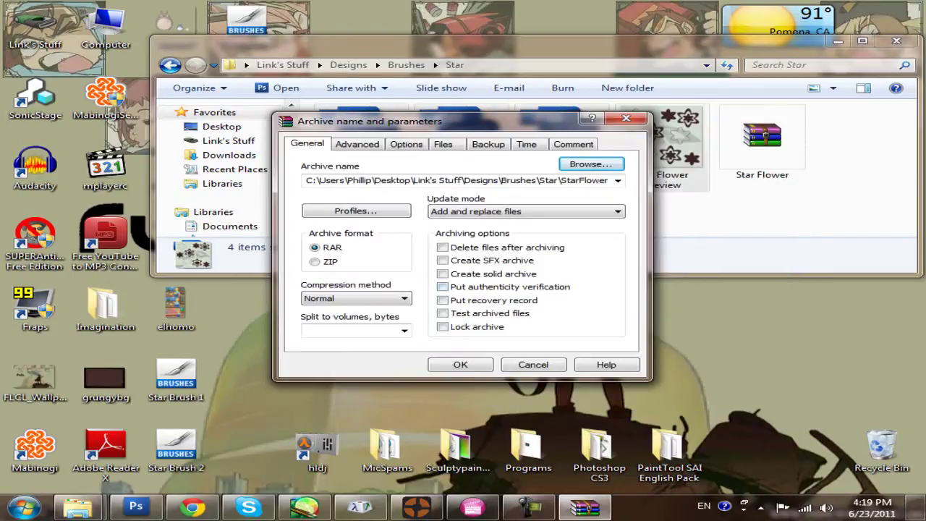
key(Return)
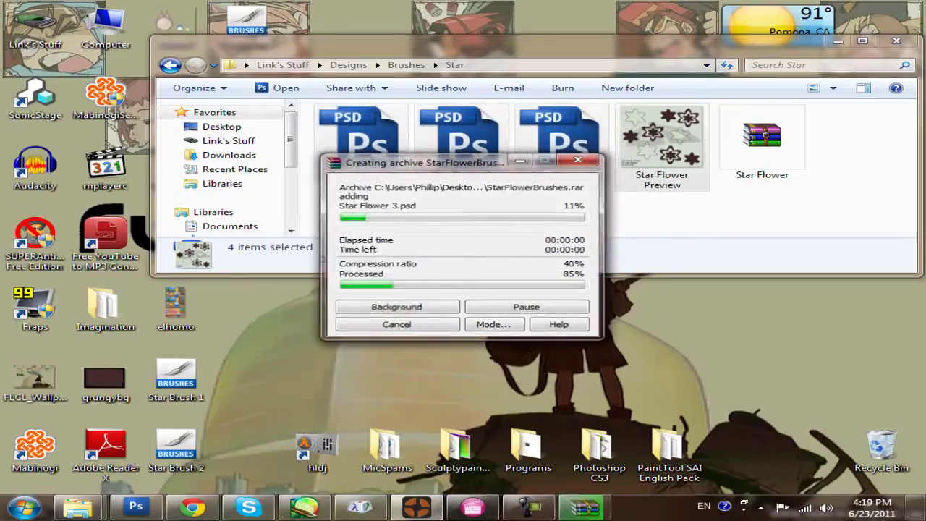
click(863, 147)
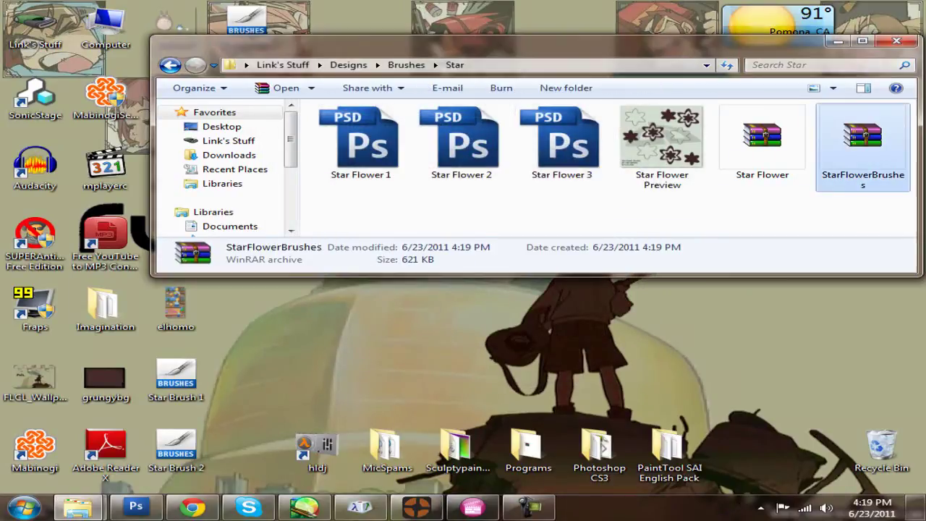
drag(650, 45, 481, 107)
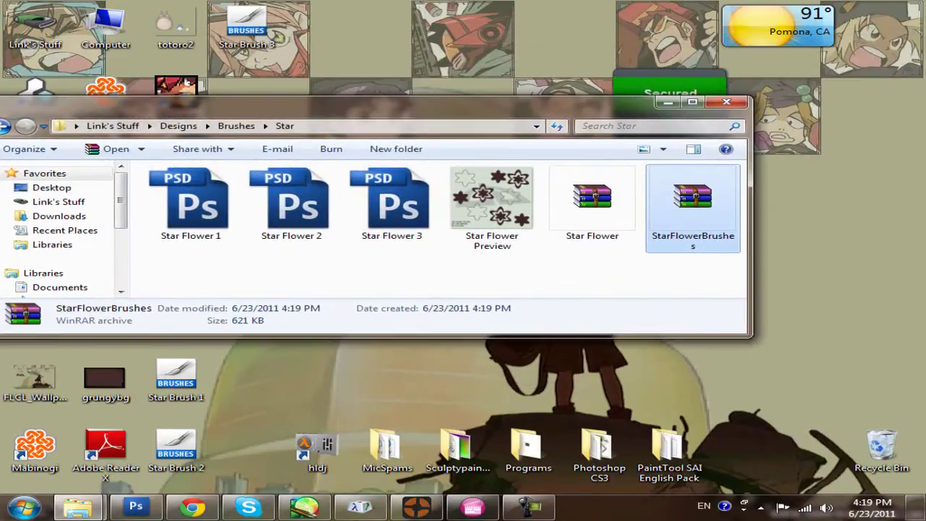
click(598, 275)
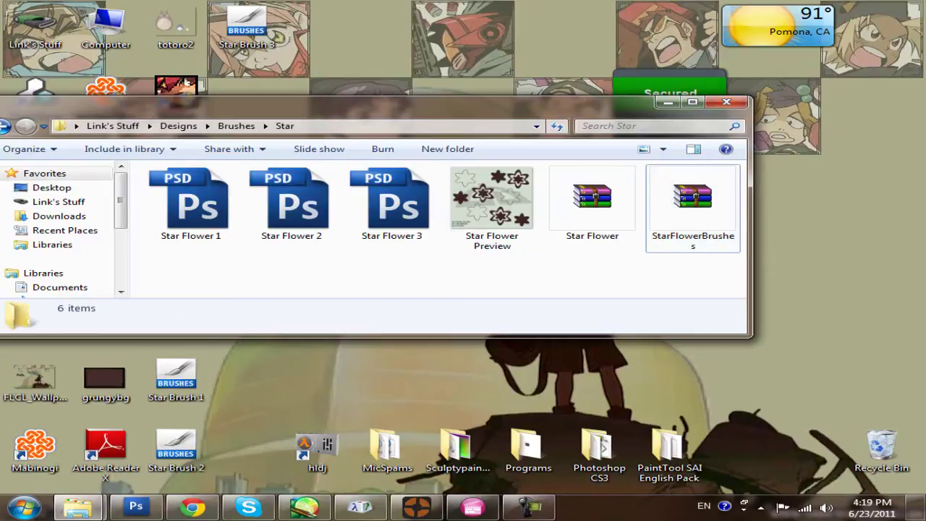
drag(477, 106, 622, 89)
click(837, 188)
click(737, 188)
click(731, 257)
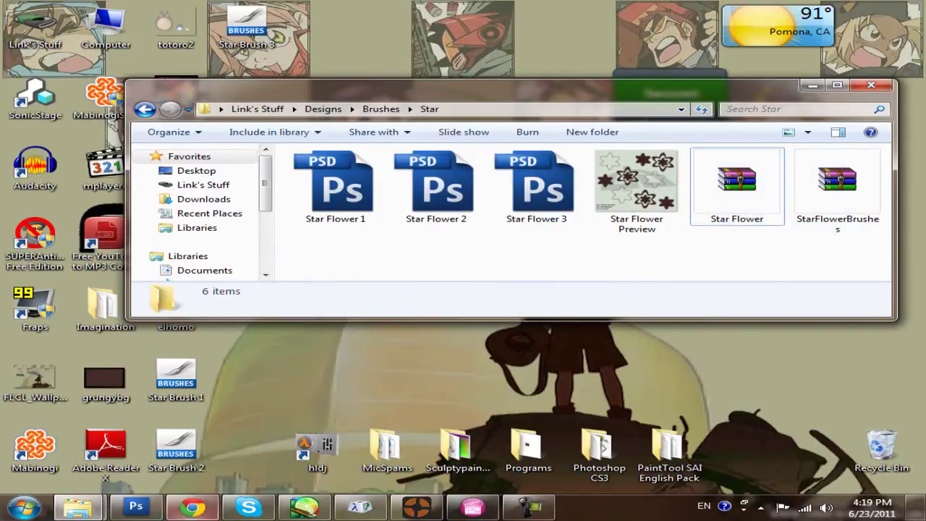
Switch to Chrome and open the art submission form from the deviantART profile page.
click(192, 507)
scroll(462, 260, up, 20)
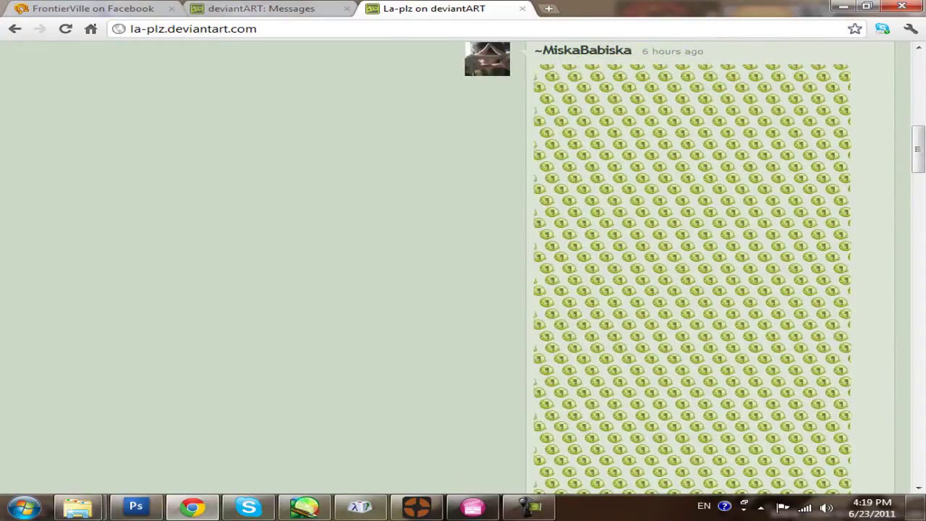
scroll(462, 261, up, 10)
click(379, 57)
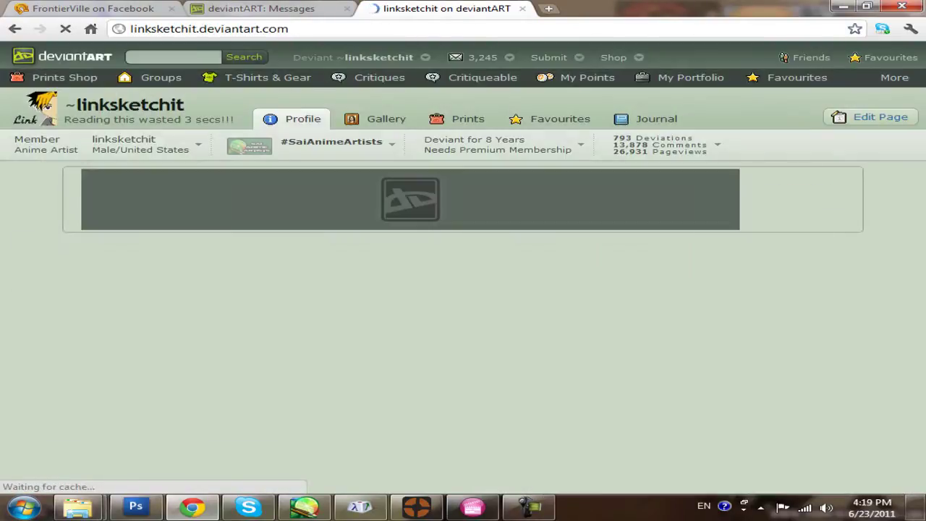
mouse_move(549, 57)
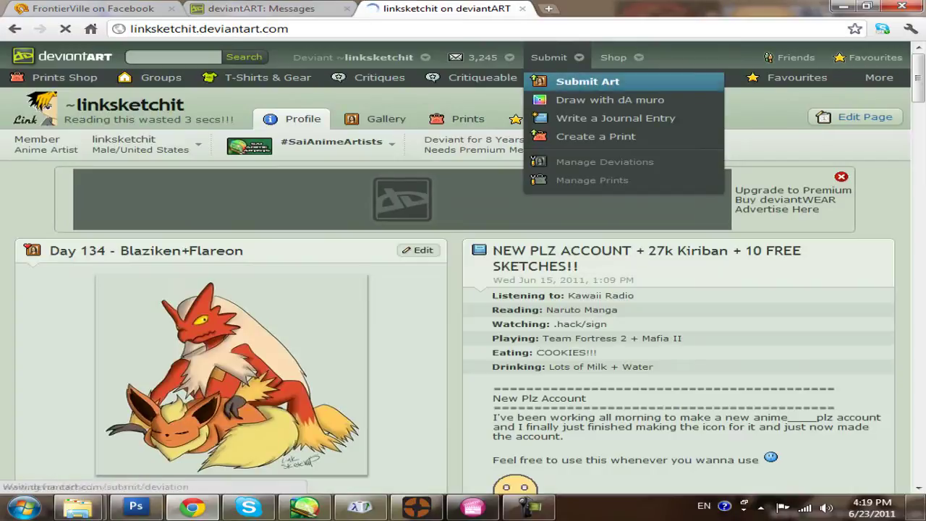
click(587, 81)
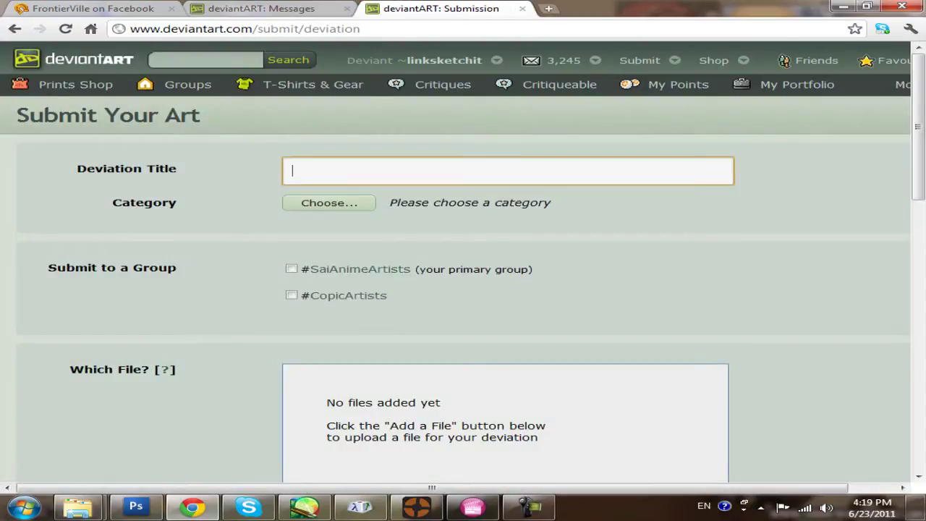
Enter the placeholder title "Dfja;lfj;sa jsd;fj as;" and set the category to Resources & Stock Images > Application Resources > Photoshop Brushes.
text(Dfja;lfj;sa jsd;fj as;)
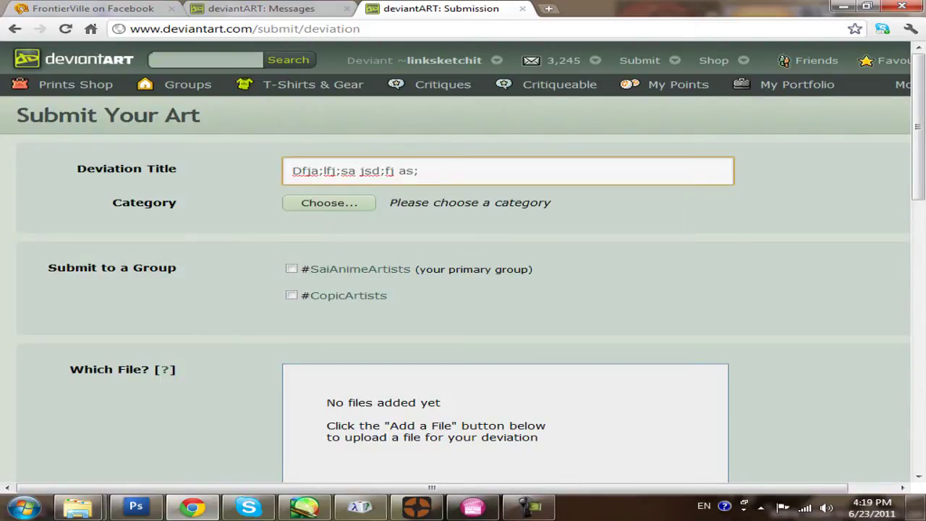
click(329, 202)
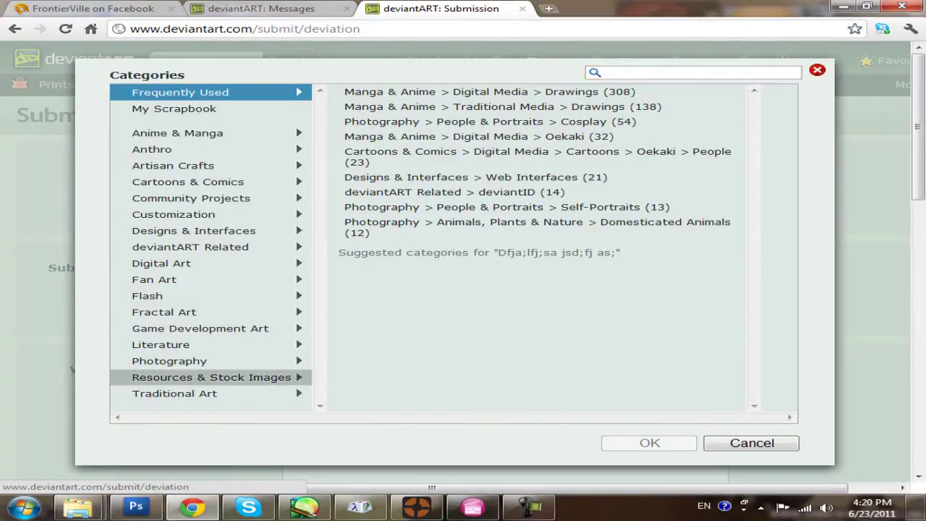
click(211, 377)
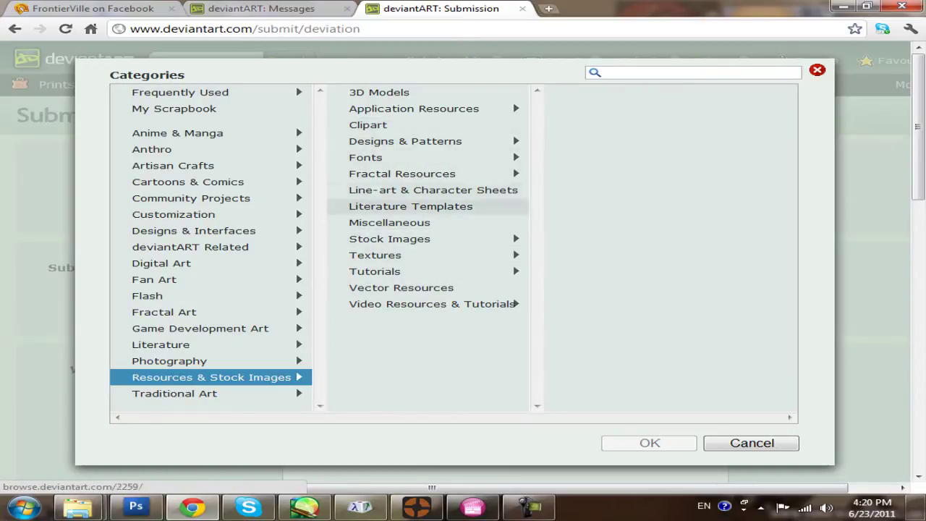
click(401, 288)
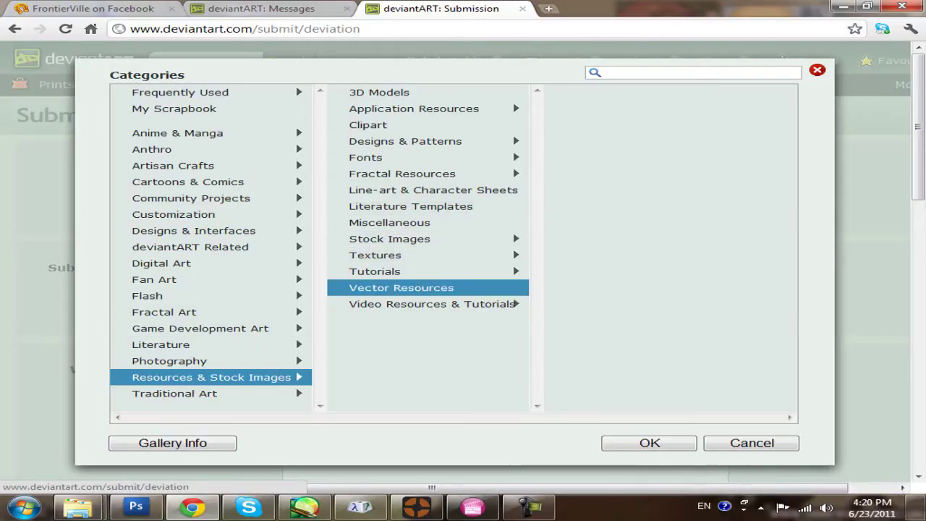
click(414, 109)
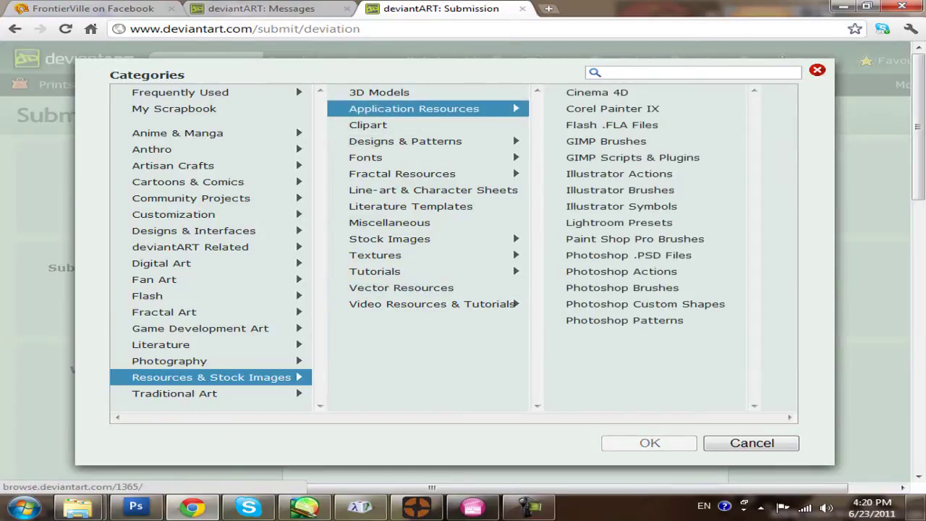
click(622, 287)
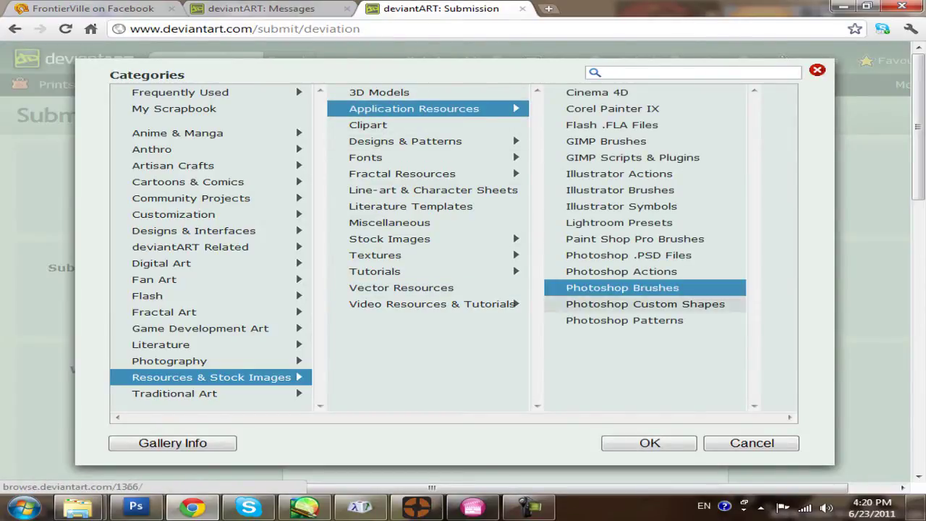
click(650, 442)
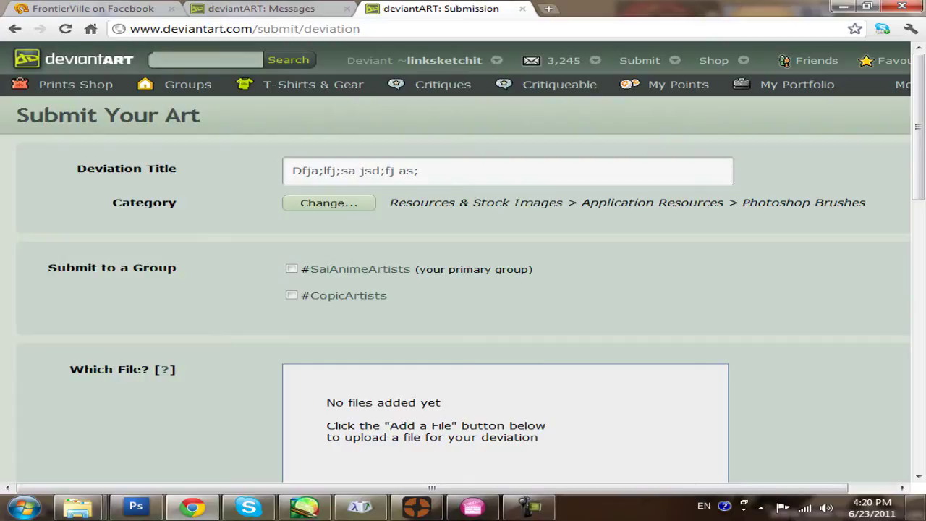
Upload the StarFlowerBrushes RAR archive from the Star folder as the deviation's file.
scroll(463, 260, down, 1)
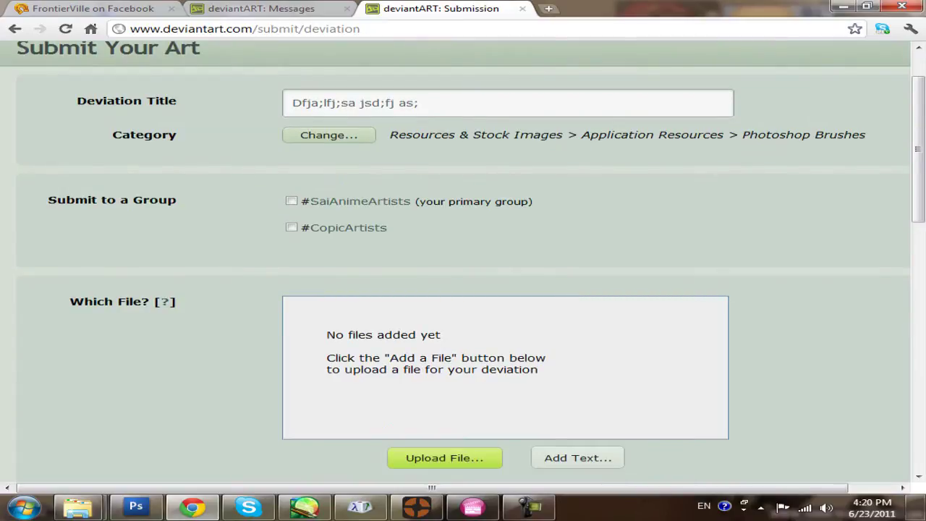
scroll(463, 260, down, 2)
click(444, 322)
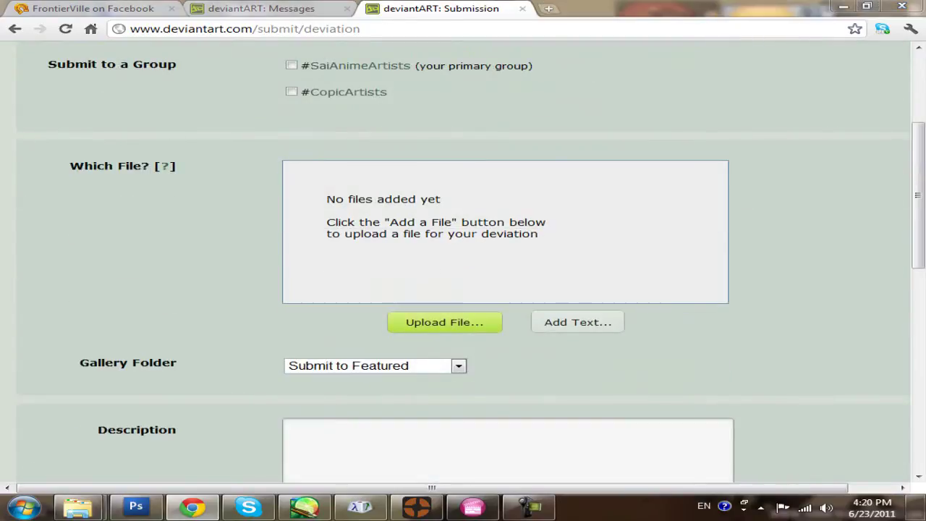
click(310, 198)
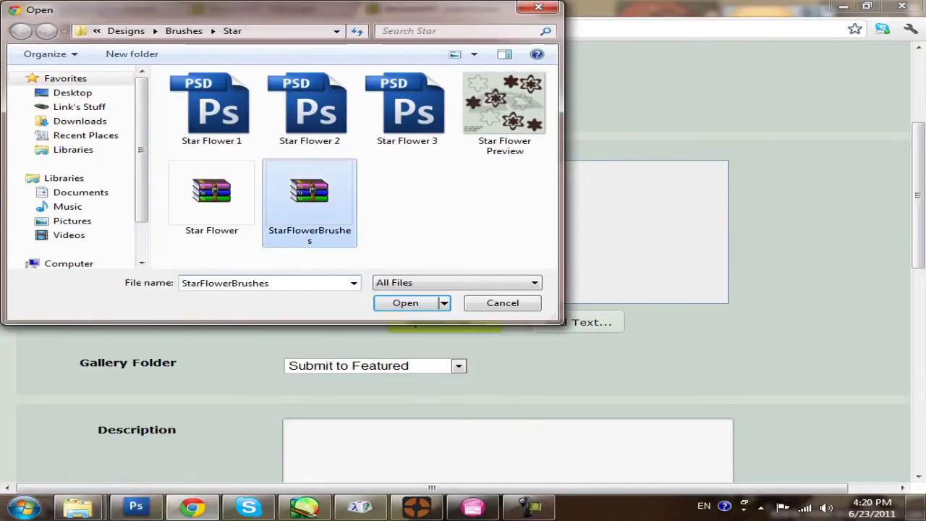
click(406, 303)
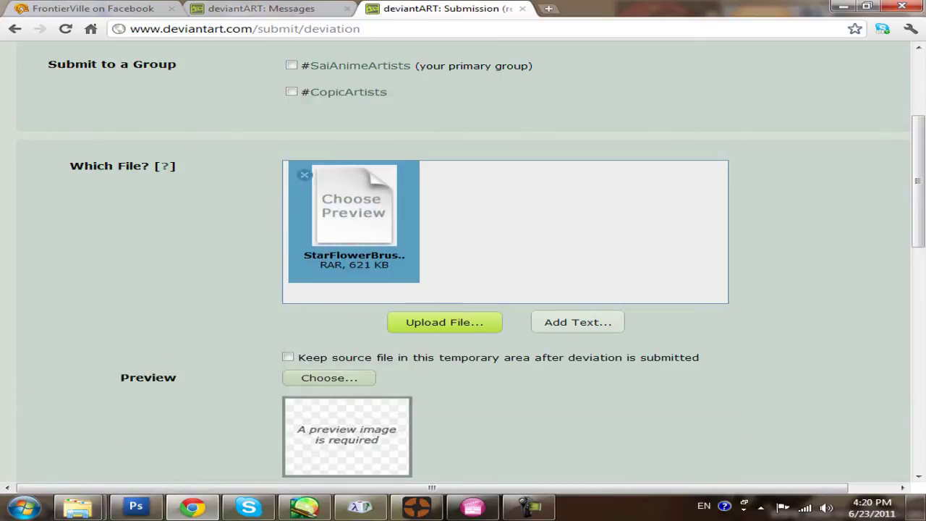
scroll(463, 260, down, 3)
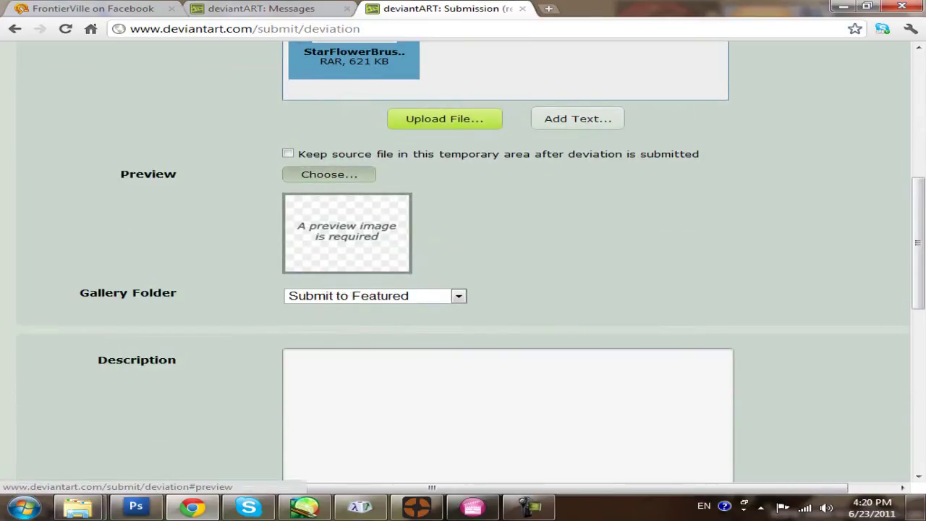
click(329, 174)
click(389, 397)
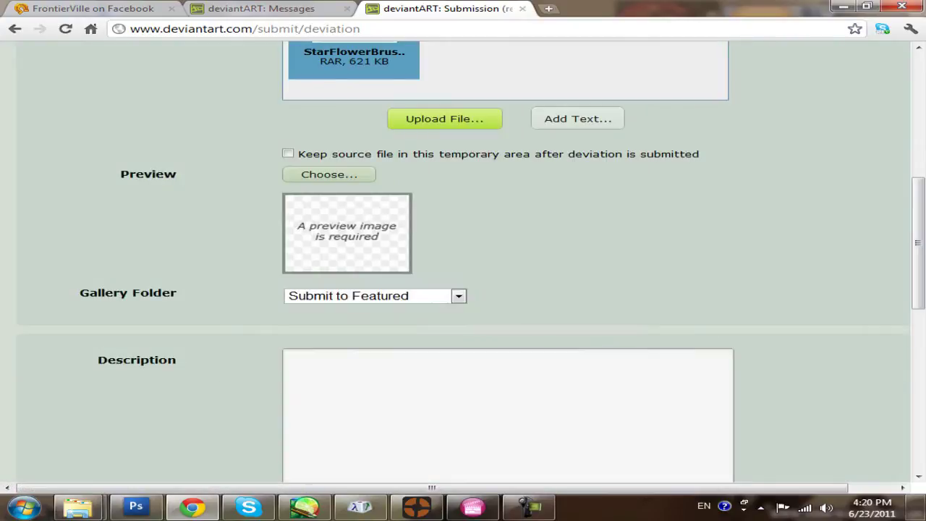
click(329, 174)
click(506, 397)
Upload the Star Flower Preview image from the Star folder and set it as the submission's preview.
click(329, 174)
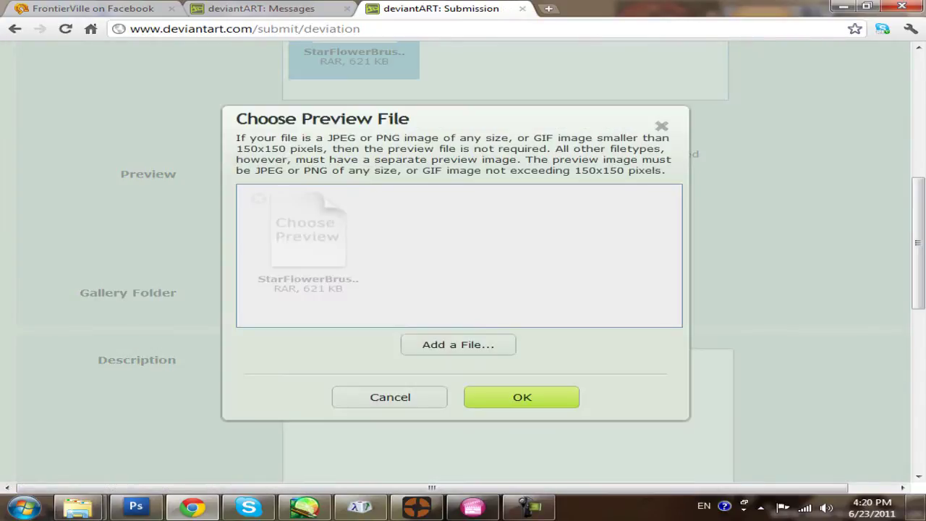
click(458, 345)
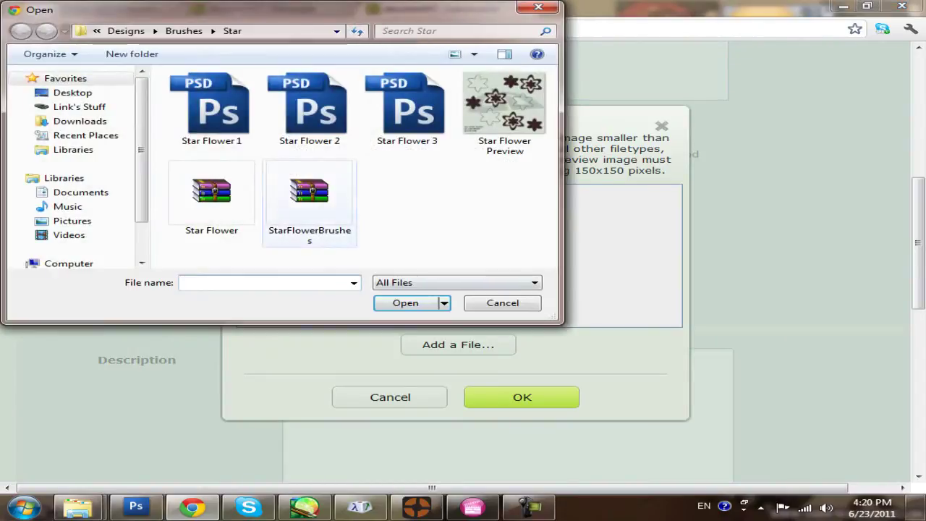
click(505, 113)
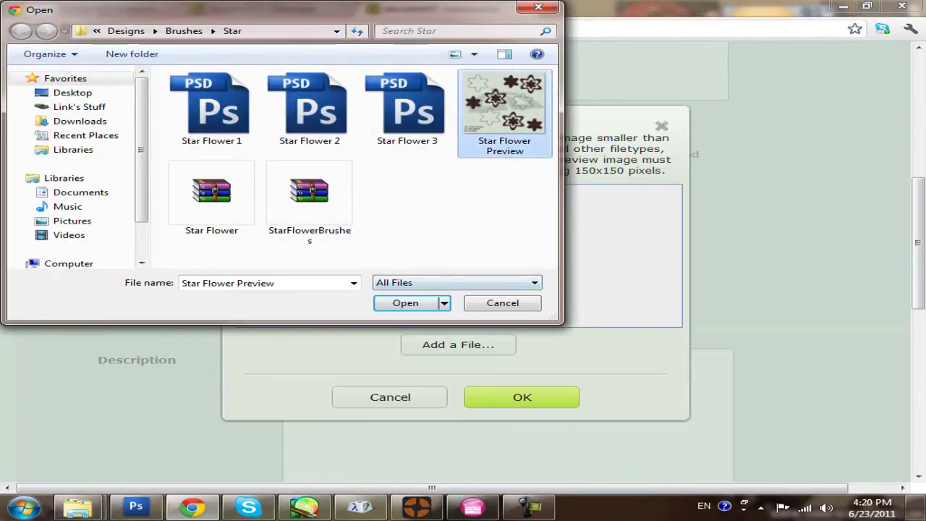
click(406, 303)
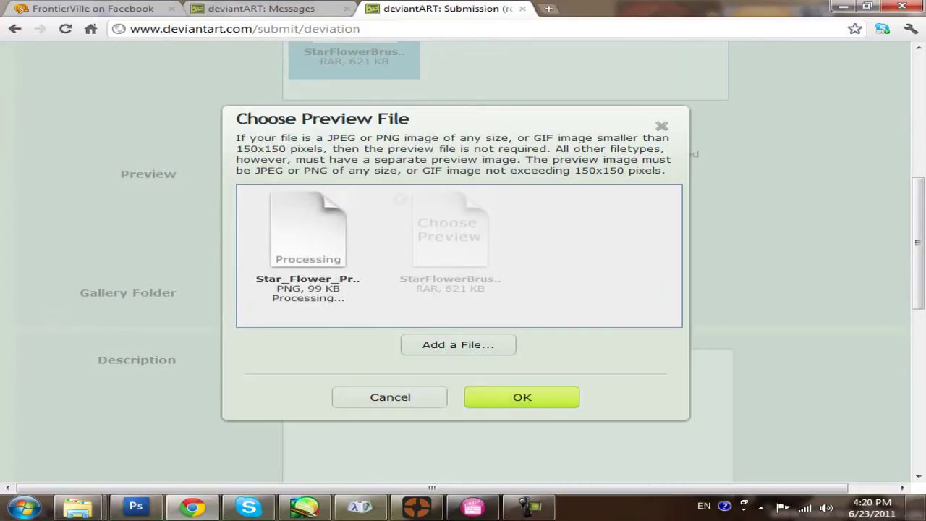
click(522, 397)
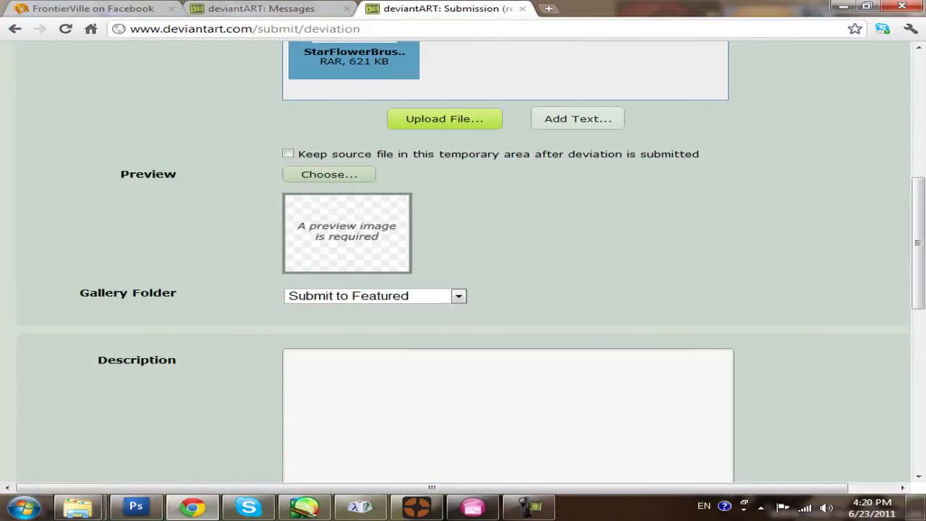
click(329, 174)
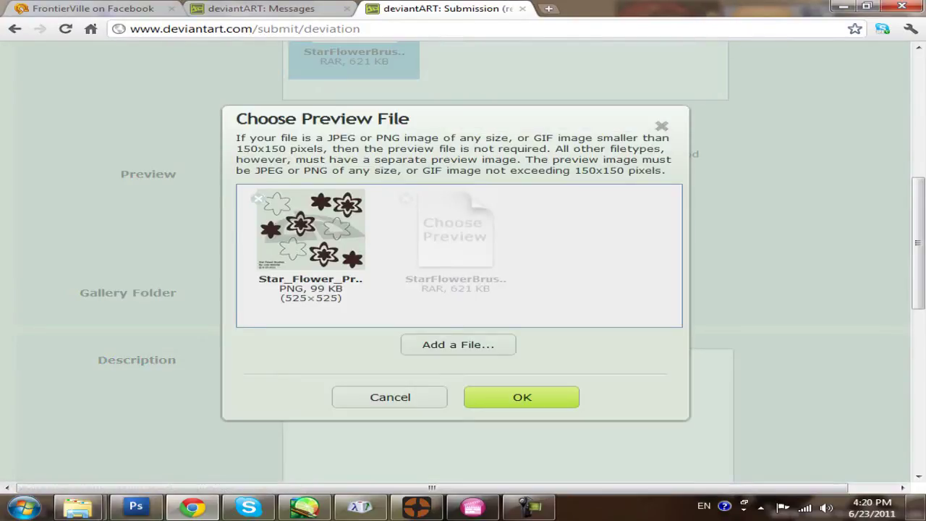
click(310, 245)
click(521, 397)
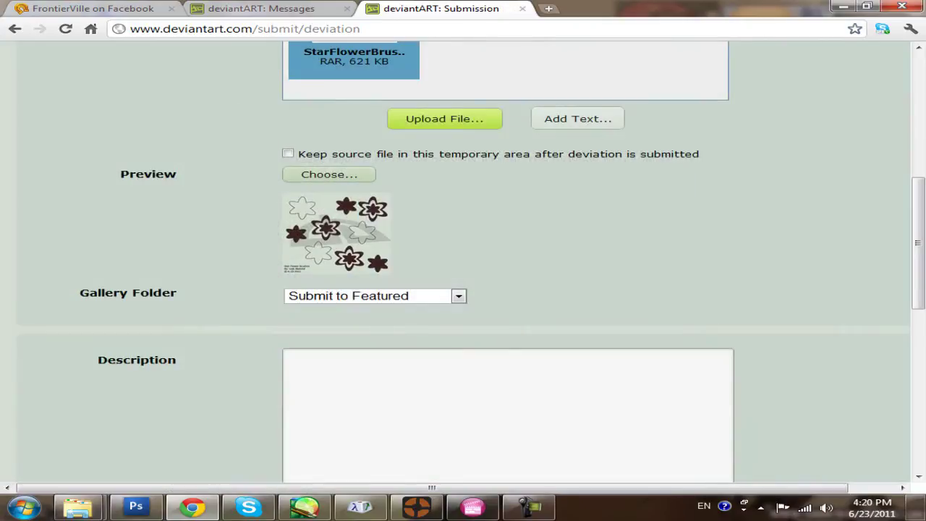
Review the description, keywords, mature content, Creative Commons and agreement fields of the submission form.
scroll(463, 260, down, 1)
click(292, 292)
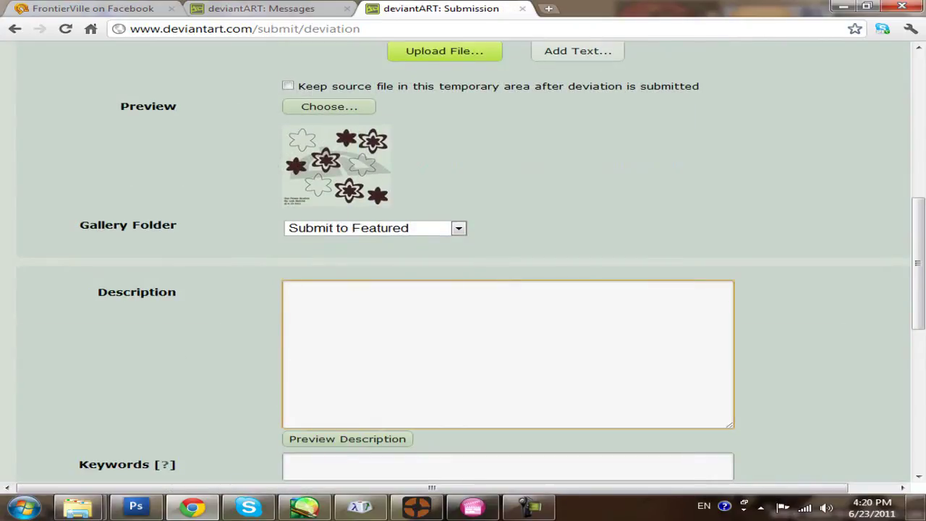
scroll(463, 261, down, 2)
scroll(463, 261, down, 3)
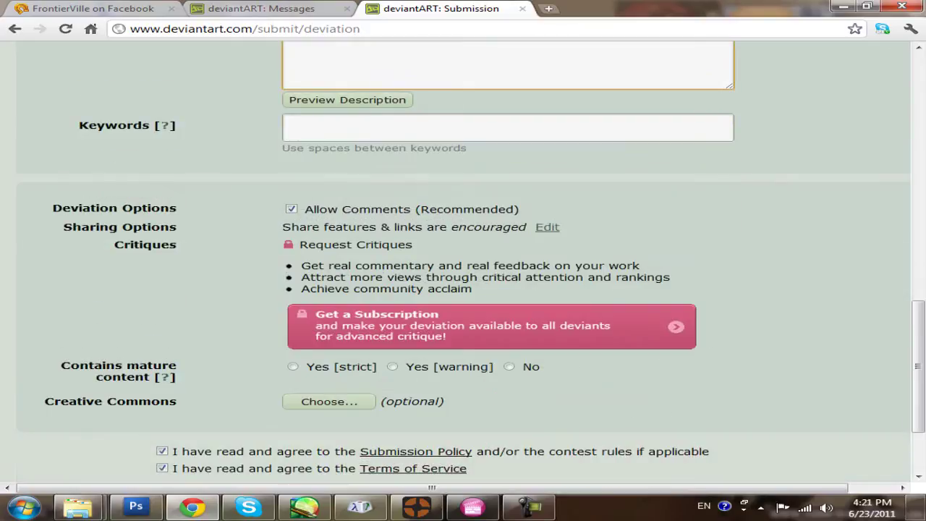
scroll(463, 260, up, 12)
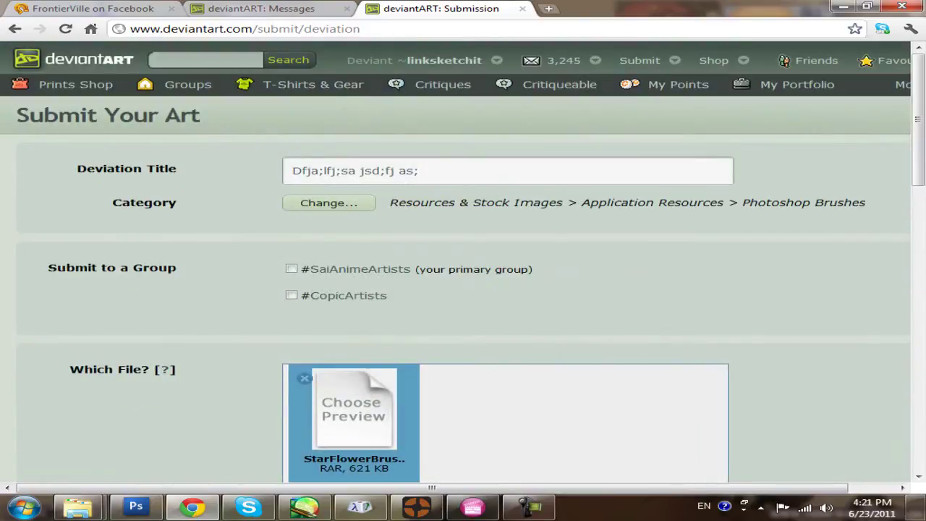
Open the Day 173 - Star Flower Brushes deviation from the profile page and download its RAR file.
click(438, 60)
scroll(304, 173, down, 3)
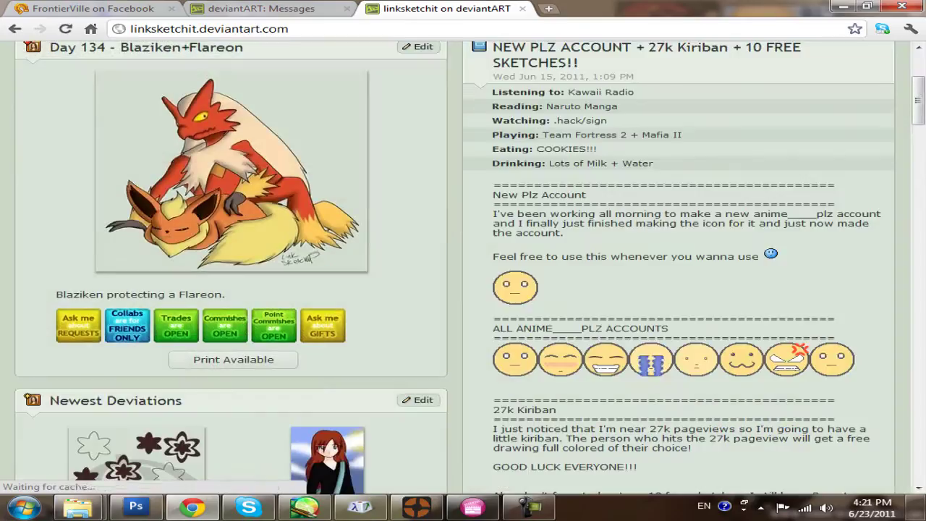
scroll(144, 246, down, 3)
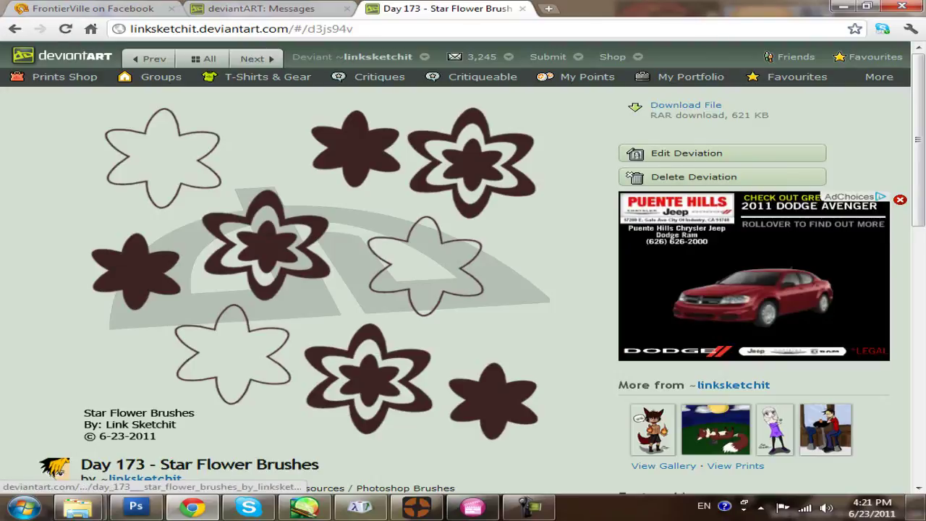
click(686, 104)
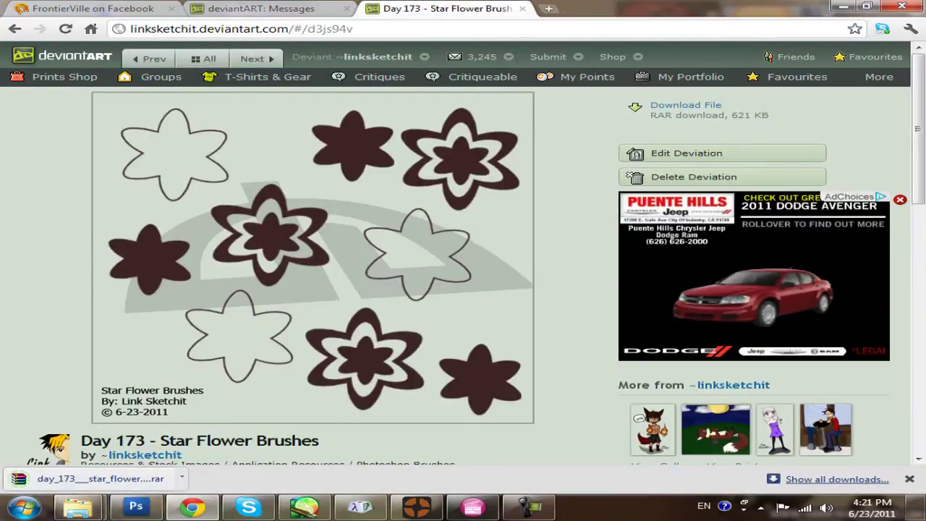
Open the downloaded brush archive in WinRAR, dismiss the licence purchase reminder and inspect the packed files.
click(181, 478)
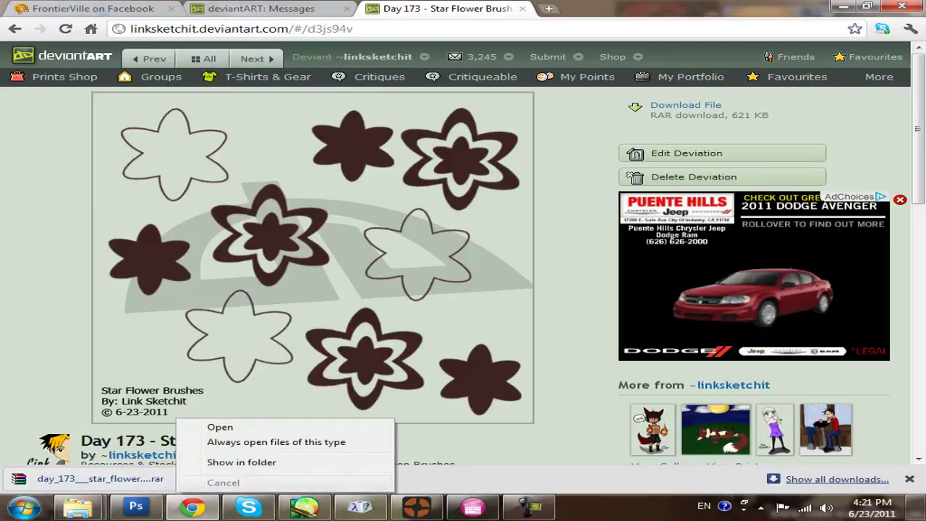
click(220, 428)
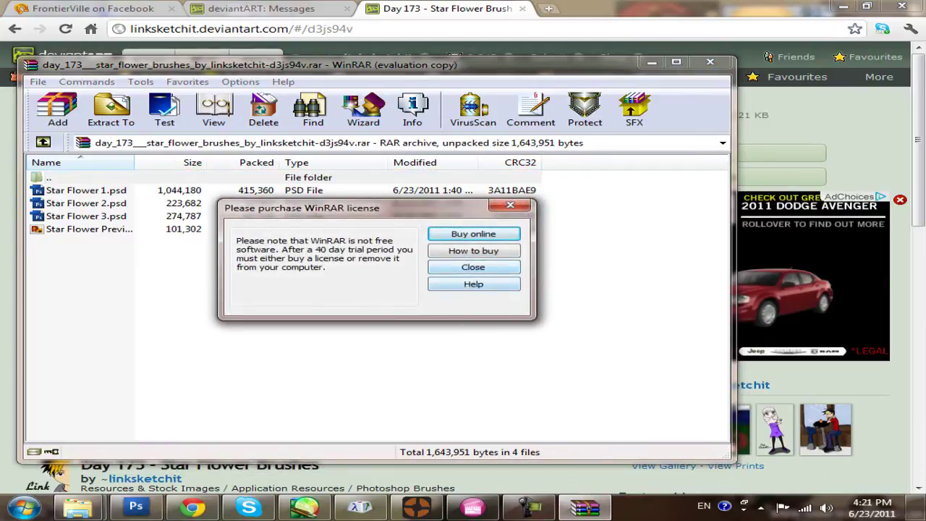
click(472, 267)
click(89, 229)
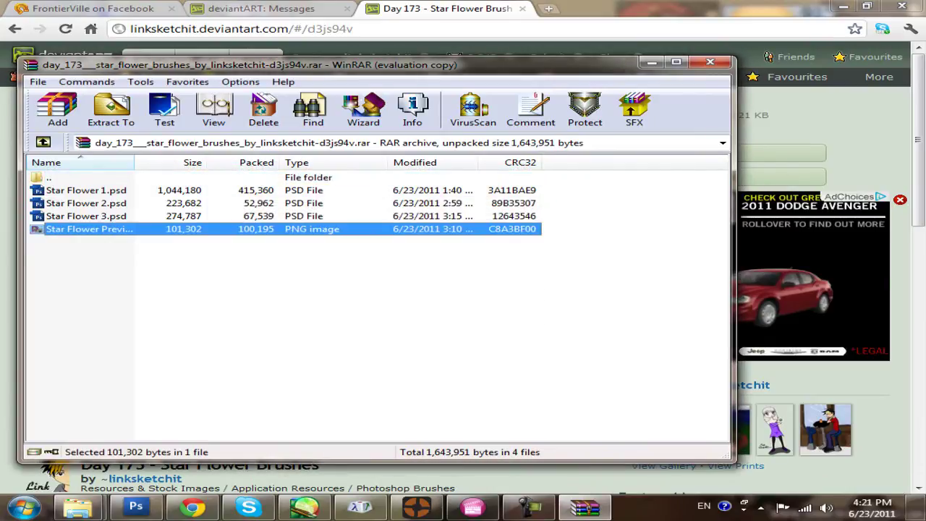
click(217, 311)
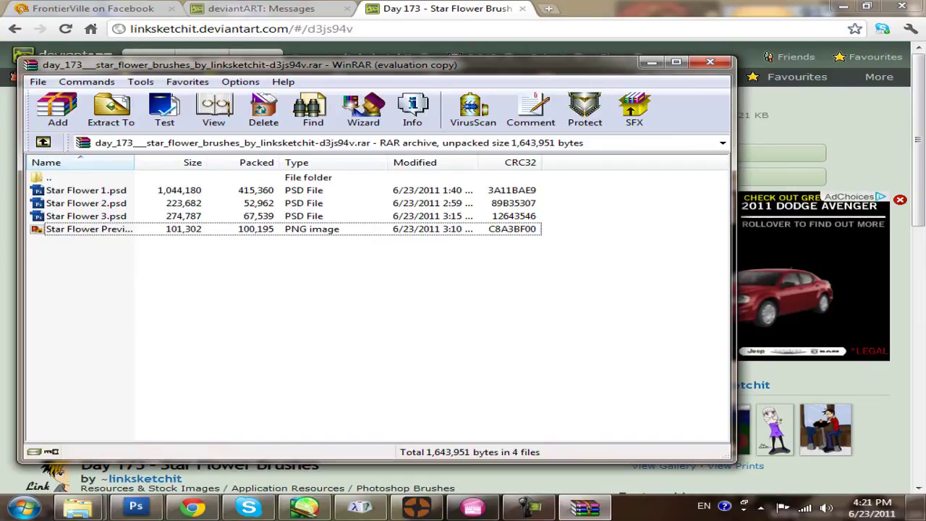